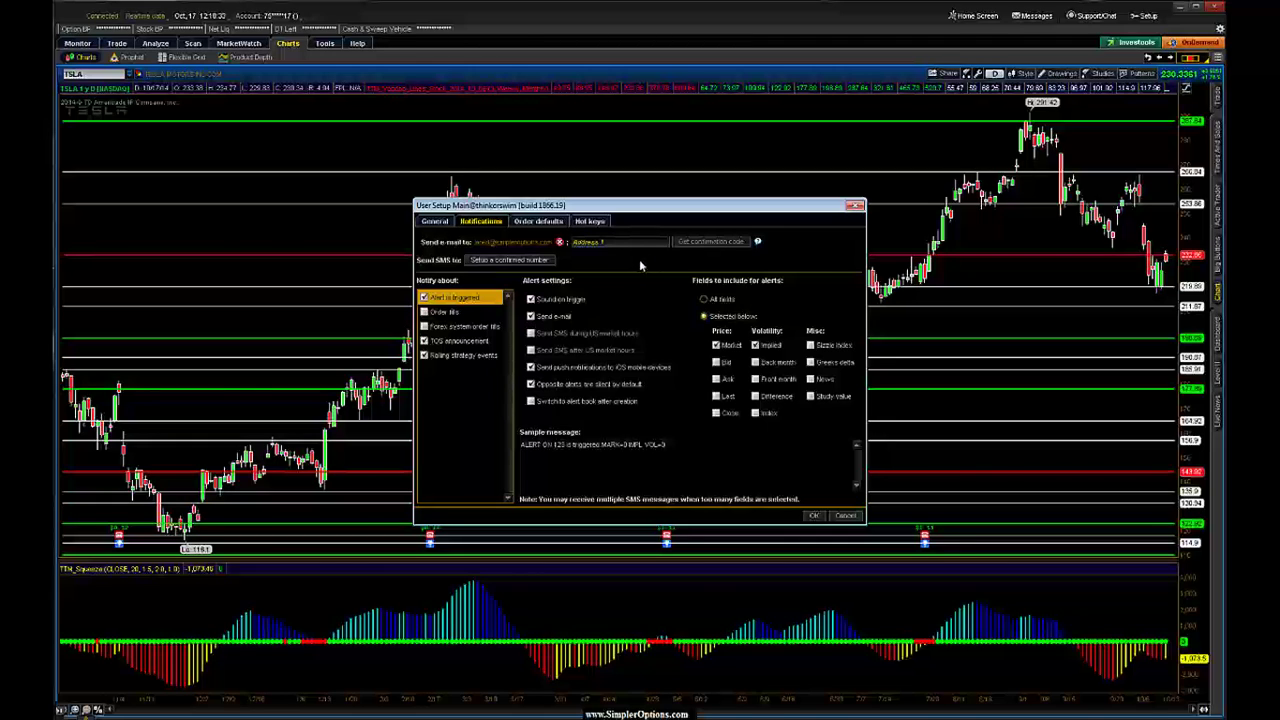
drag(655, 312, 477, 249)
drag(505, 320, 605, 248)
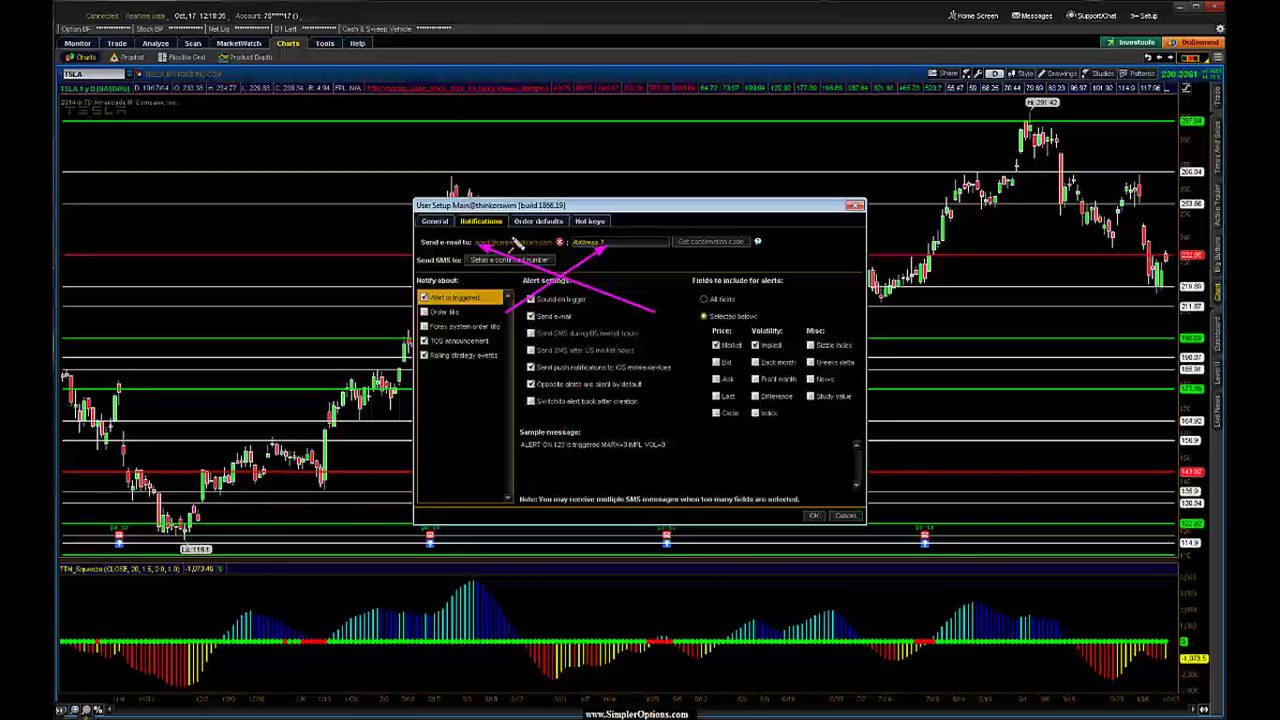
drag(482, 247, 604, 252)
drag(557, 251, 606, 244)
drag(671, 276, 691, 247)
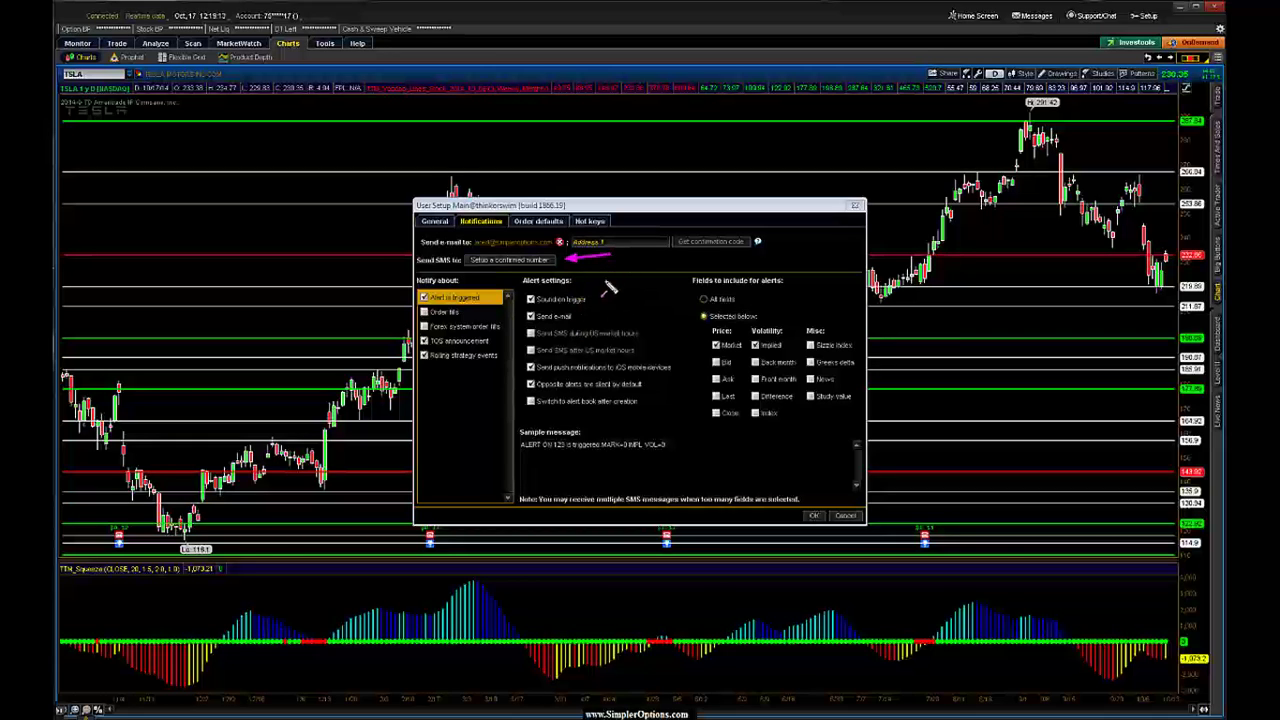
Save User Setup with Send e-mail and Sound on trigger checked, returning to the TSLA chart
key(Escape)
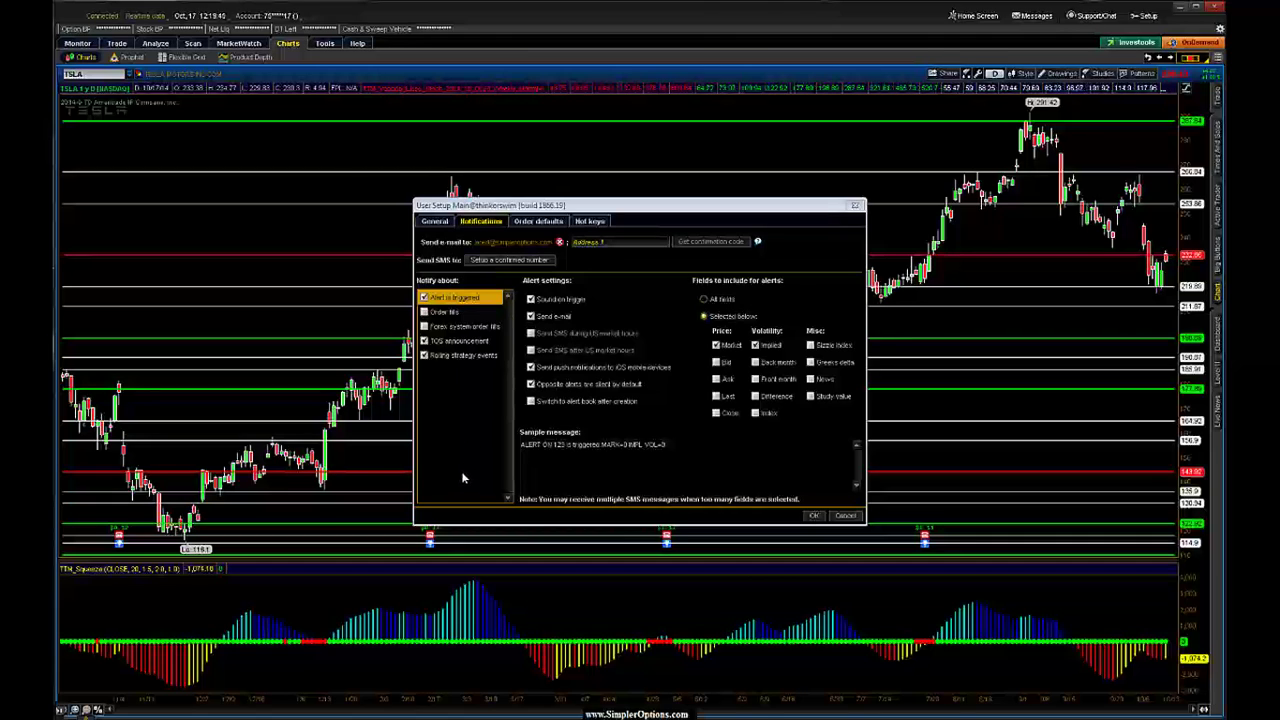
drag(484, 380, 525, 333)
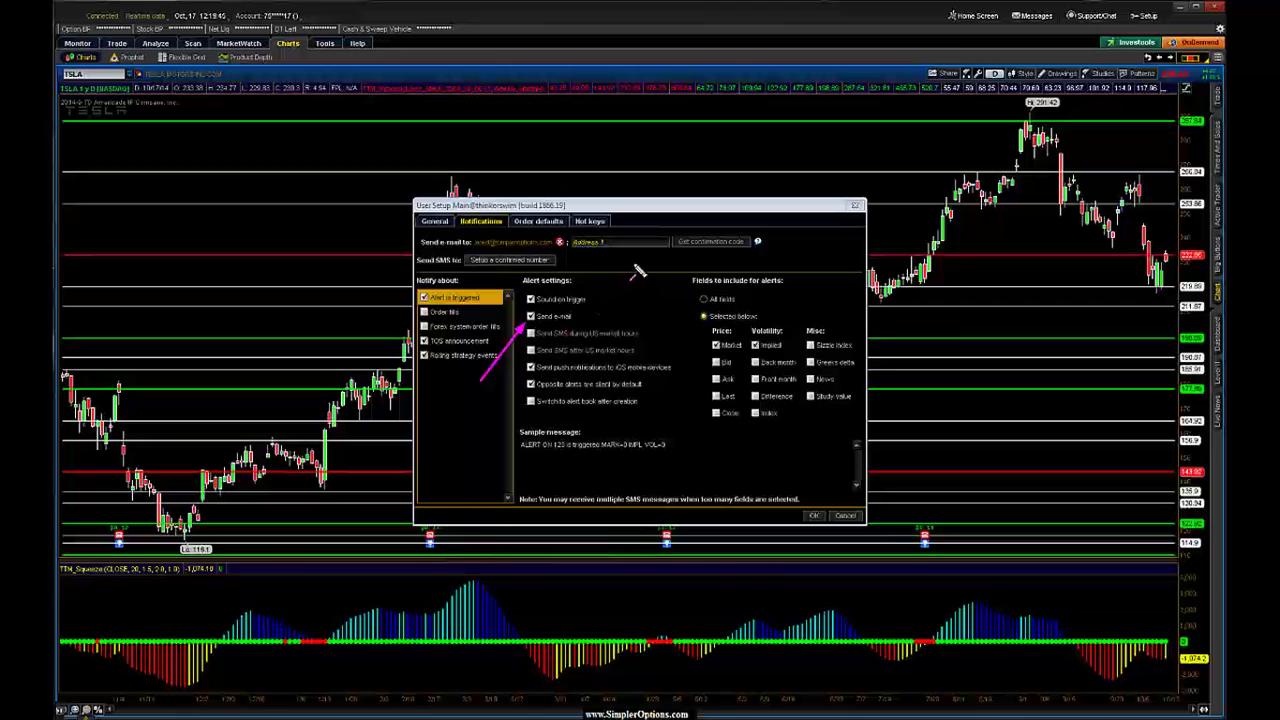
drag(668, 260, 593, 301)
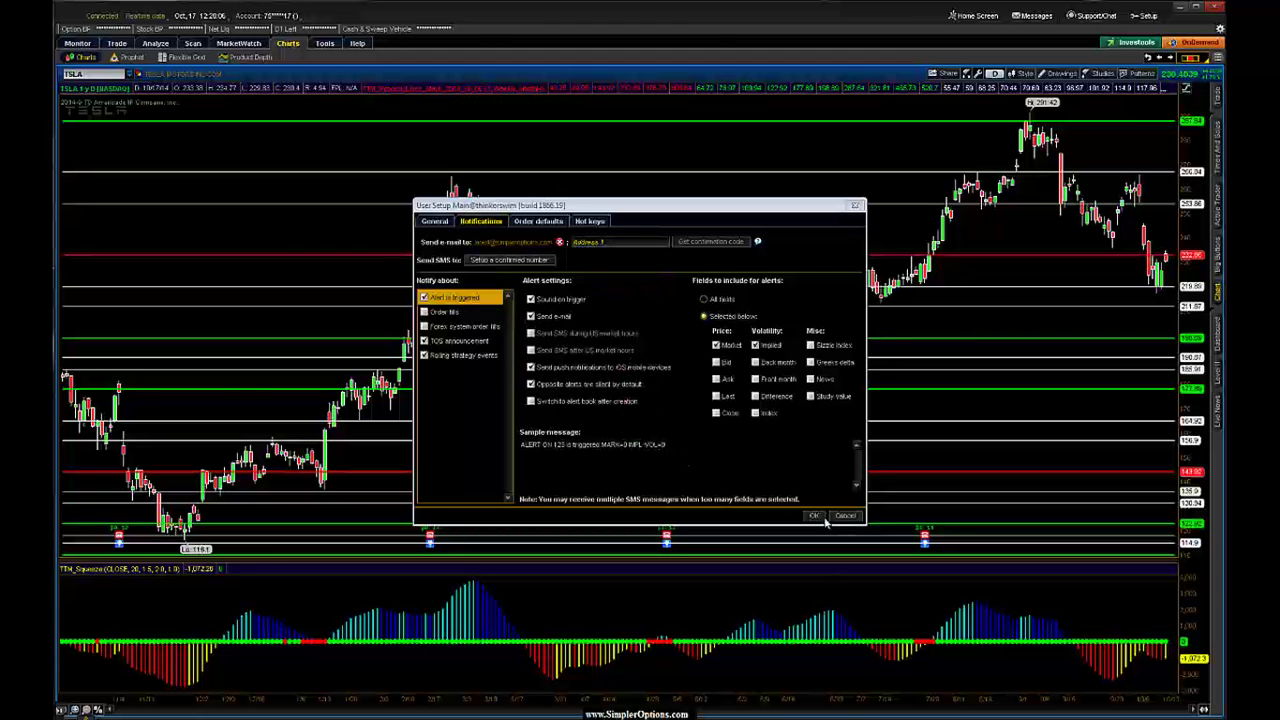
click(815, 516)
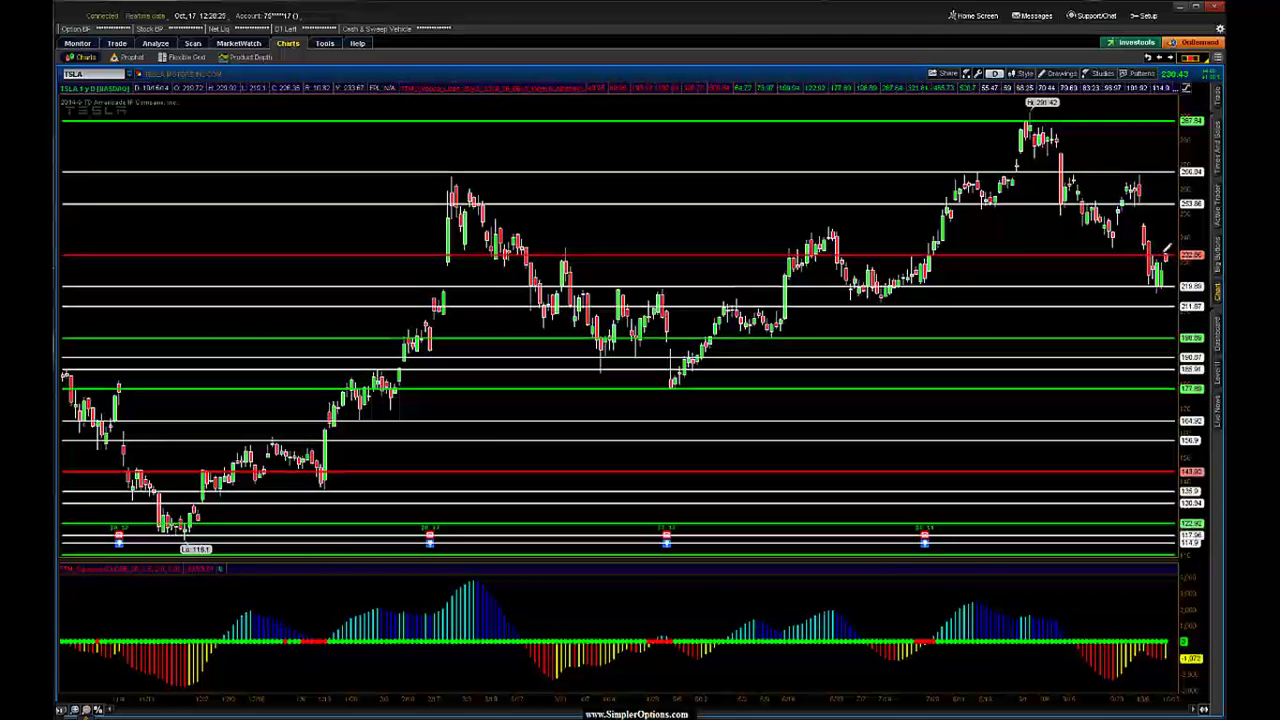
Choose Create alert... from the chart's context menu near the latest TSLA price
right_click(1164, 258)
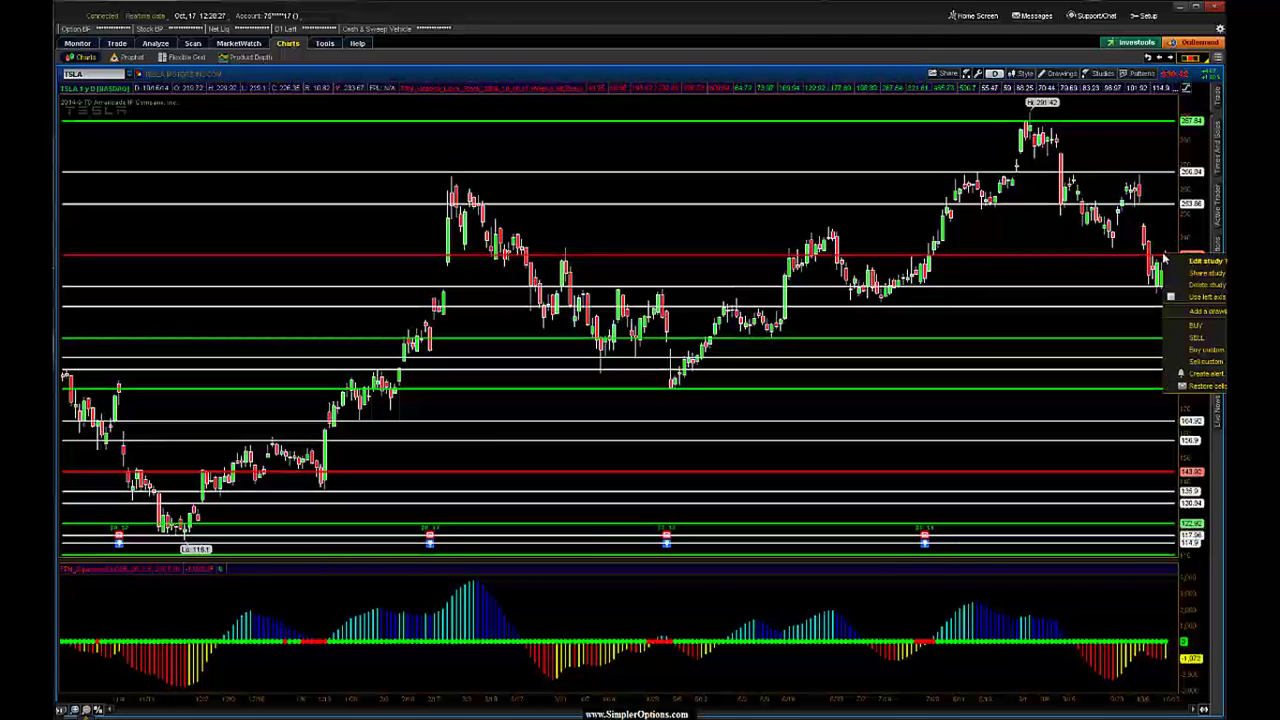
right_click(1129, 259)
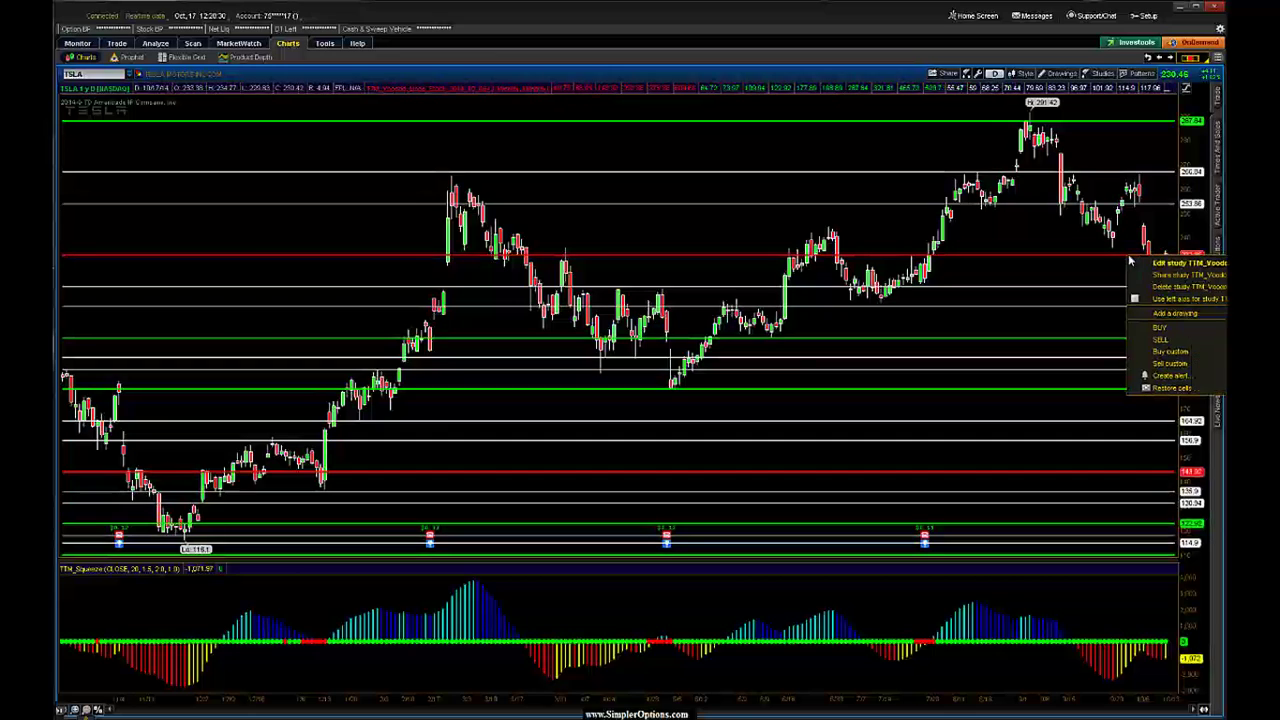
click(1145, 376)
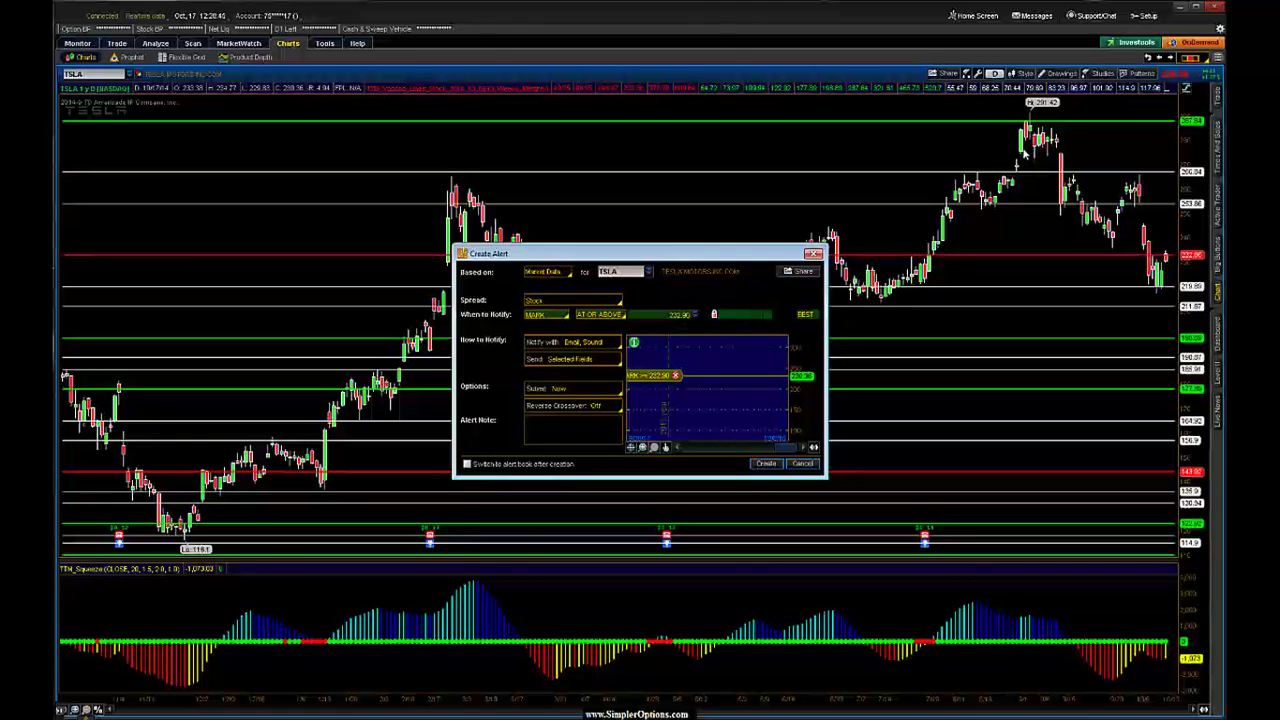
Create a TSLA alert for mark AT OR ABOVE 230.50
drag(1068, 150, 1165, 88)
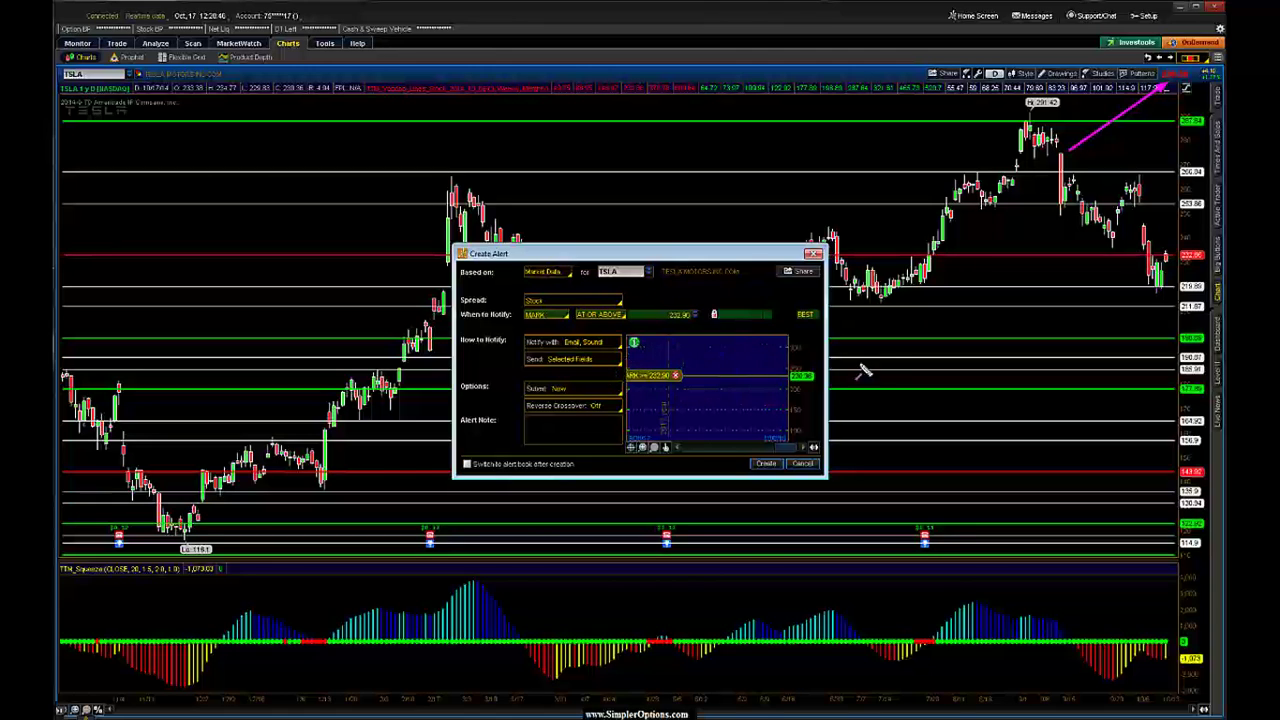
click(679, 314)
double_click(679, 314)
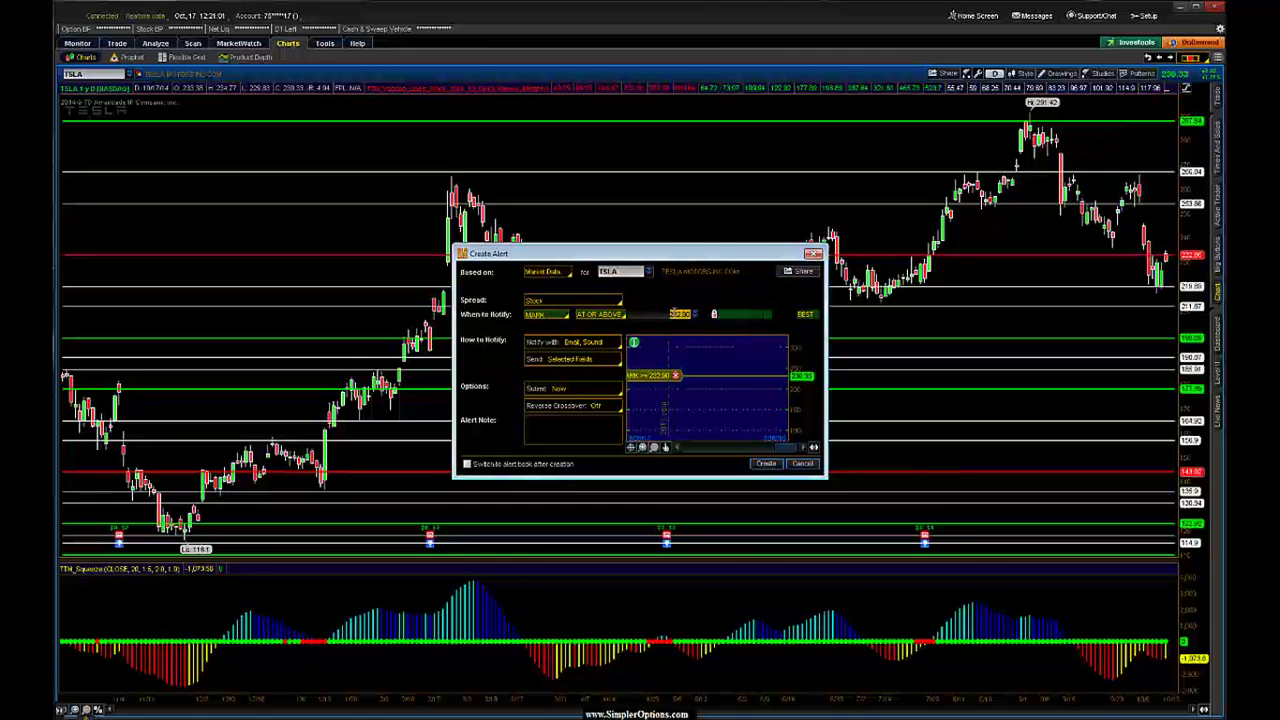
text(130)
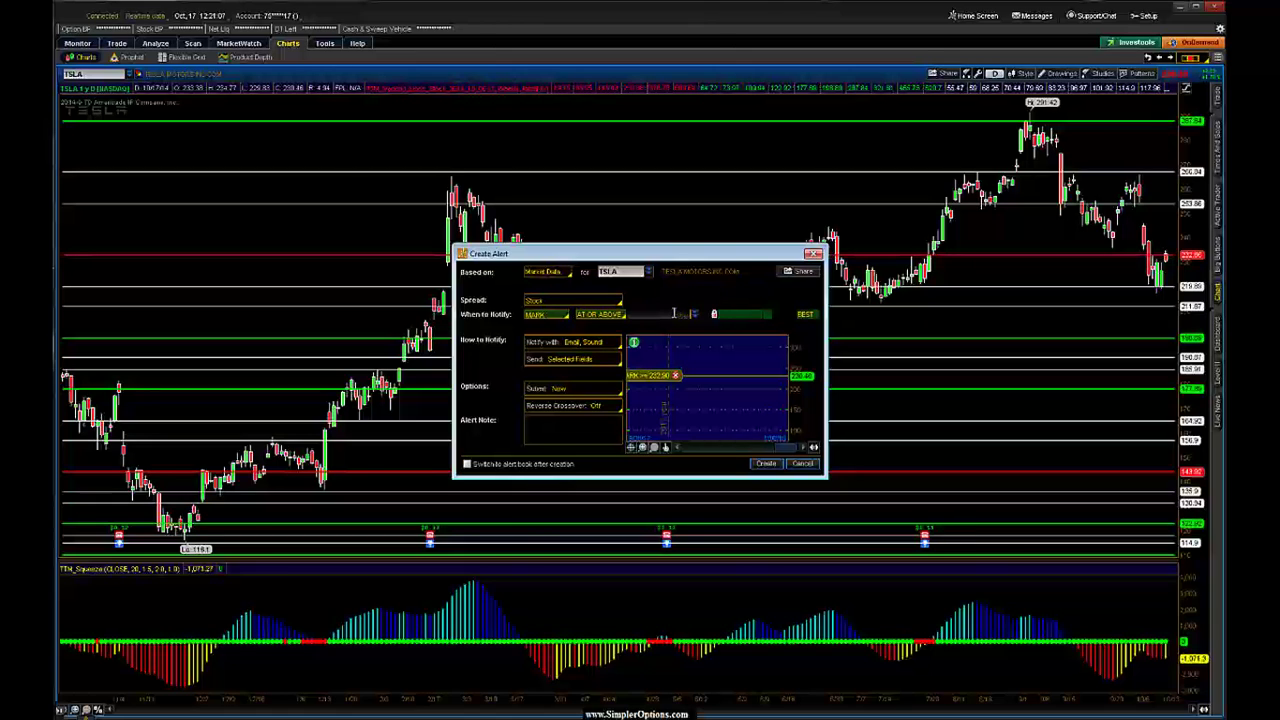
text(.00)
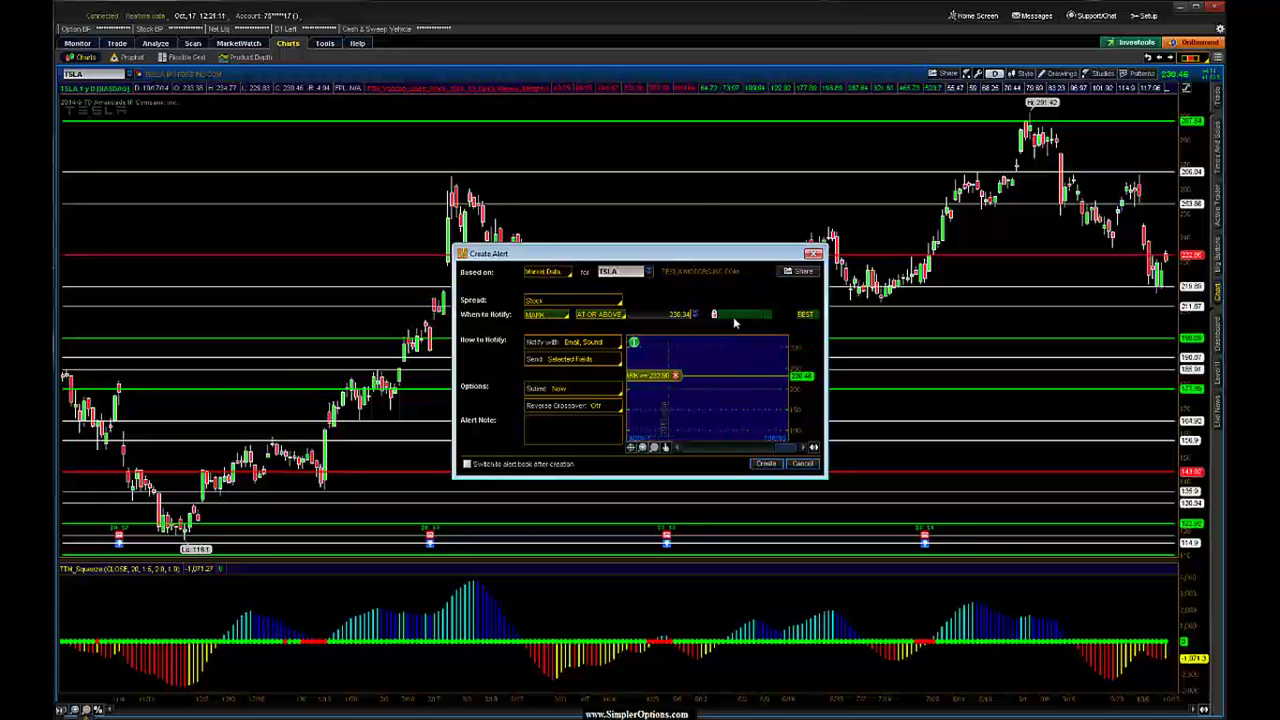
mouse_move(731, 352)
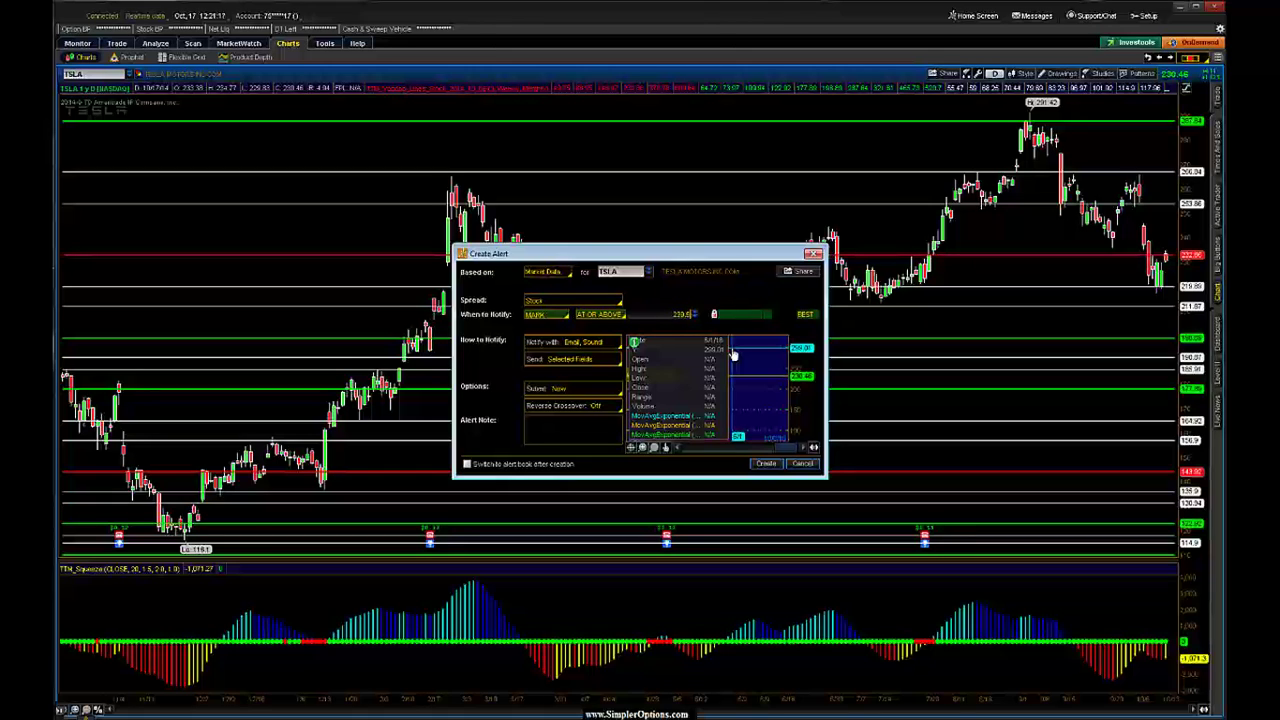
click(600, 315)
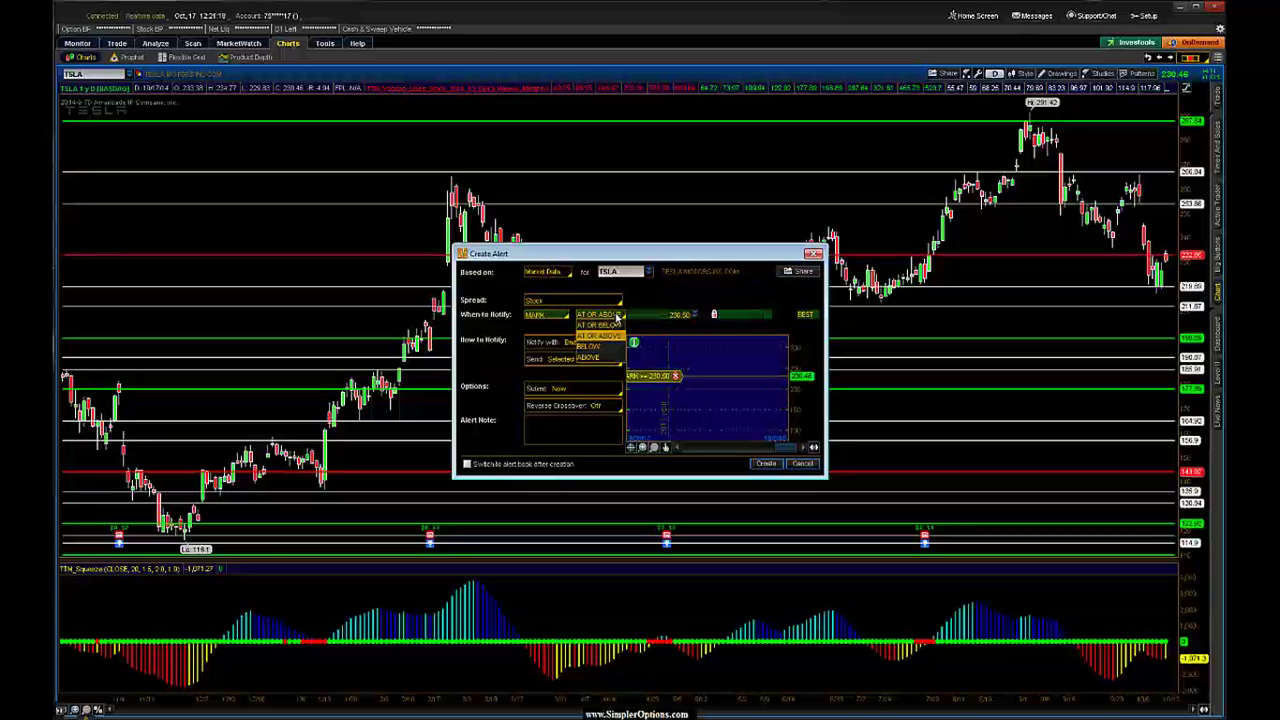
click(614, 337)
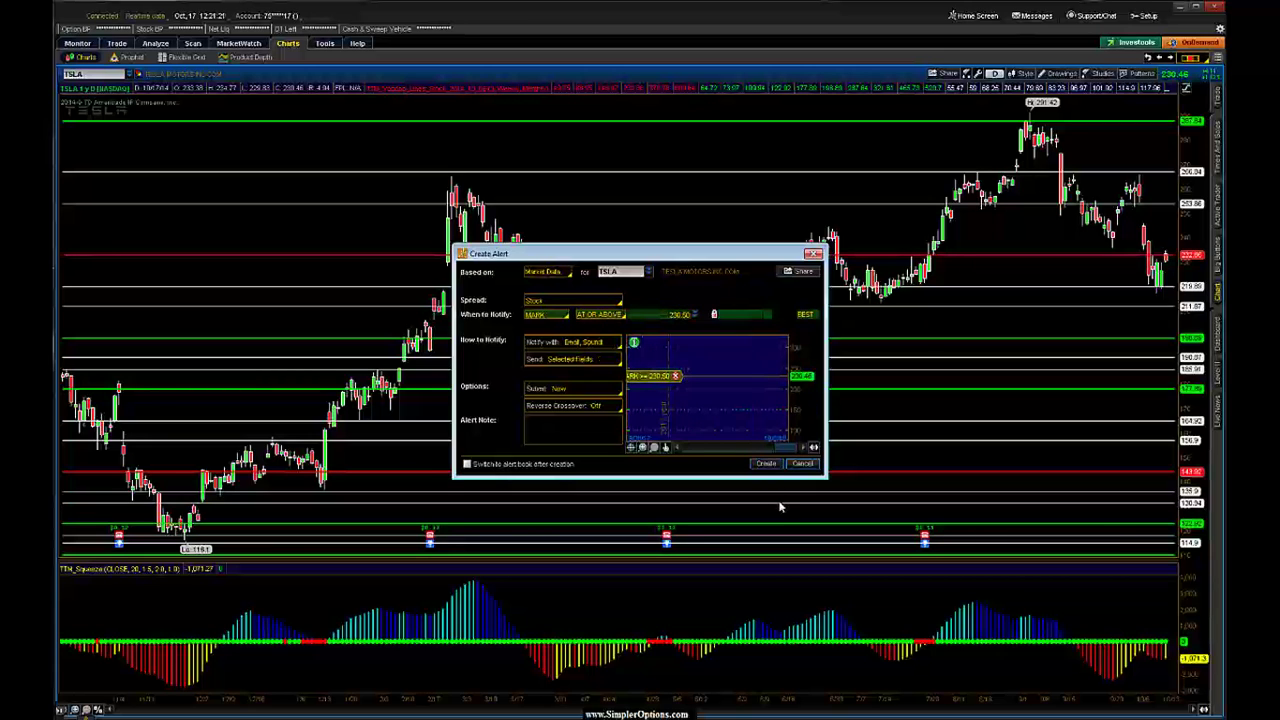
click(765, 464)
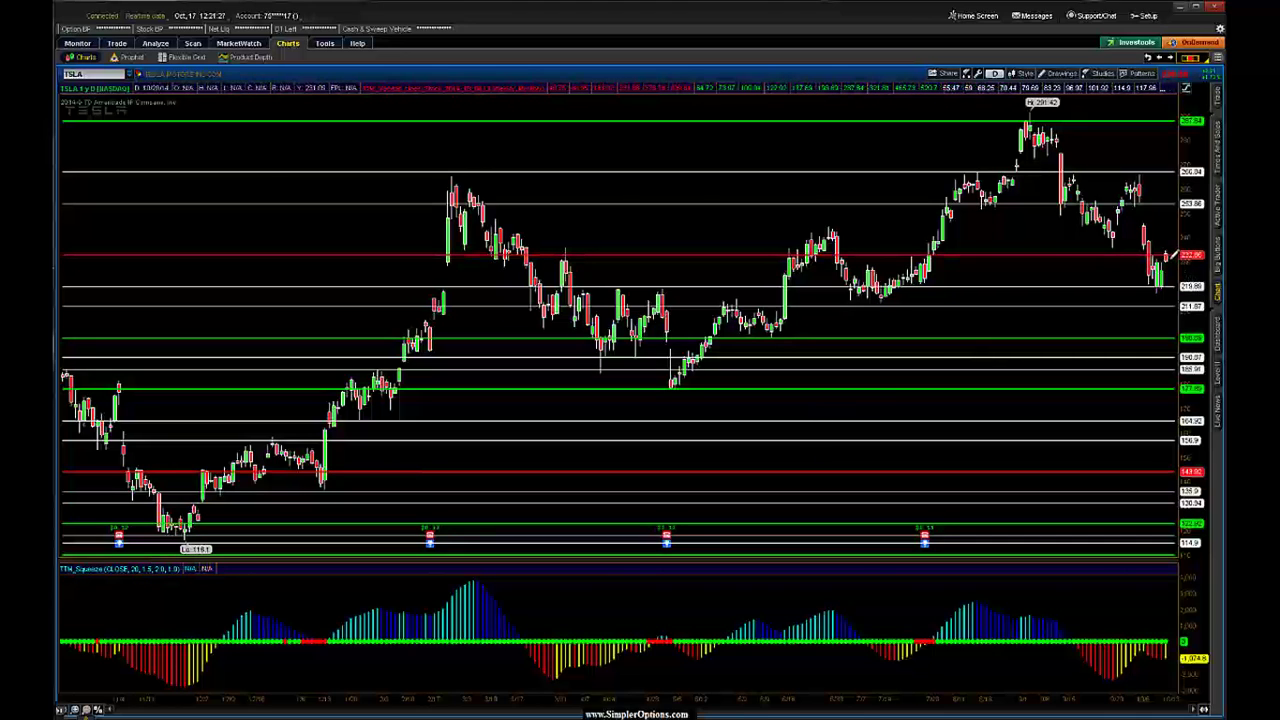
Create a second TSLA alert for mark AT OR BELOW 230.25, which triggers immediately
right_click(1167, 257)
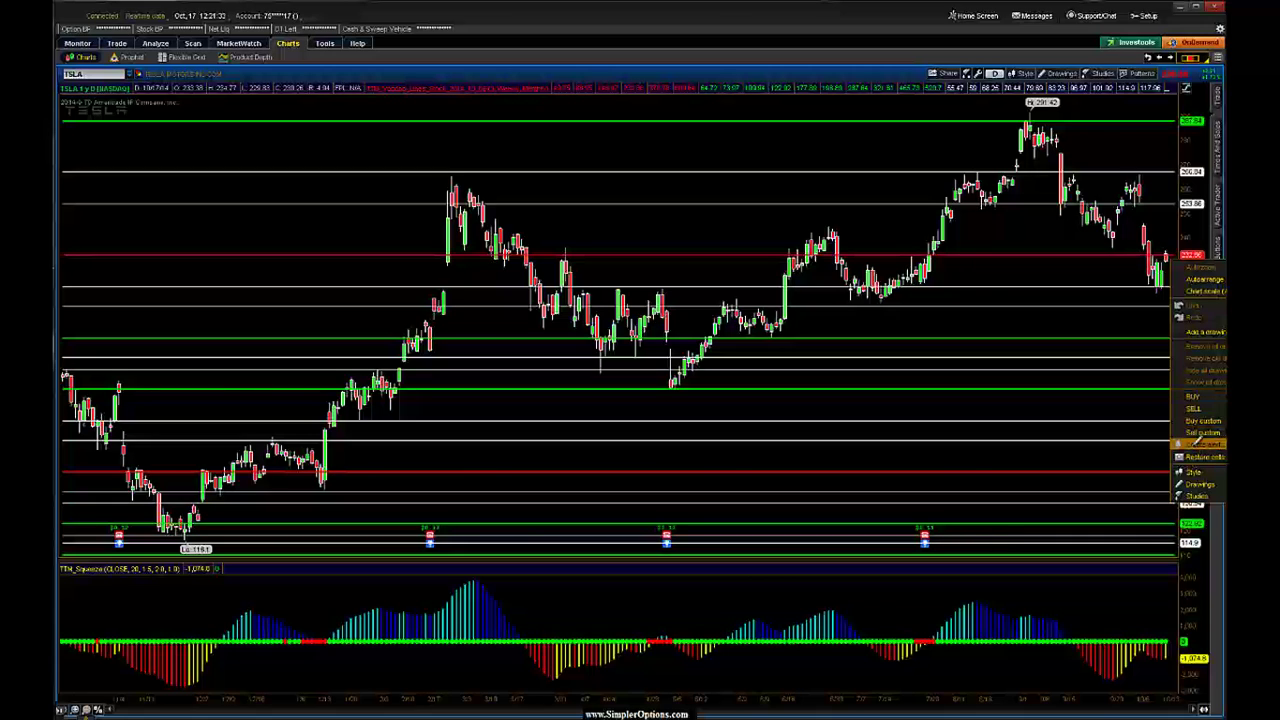
click(1196, 442)
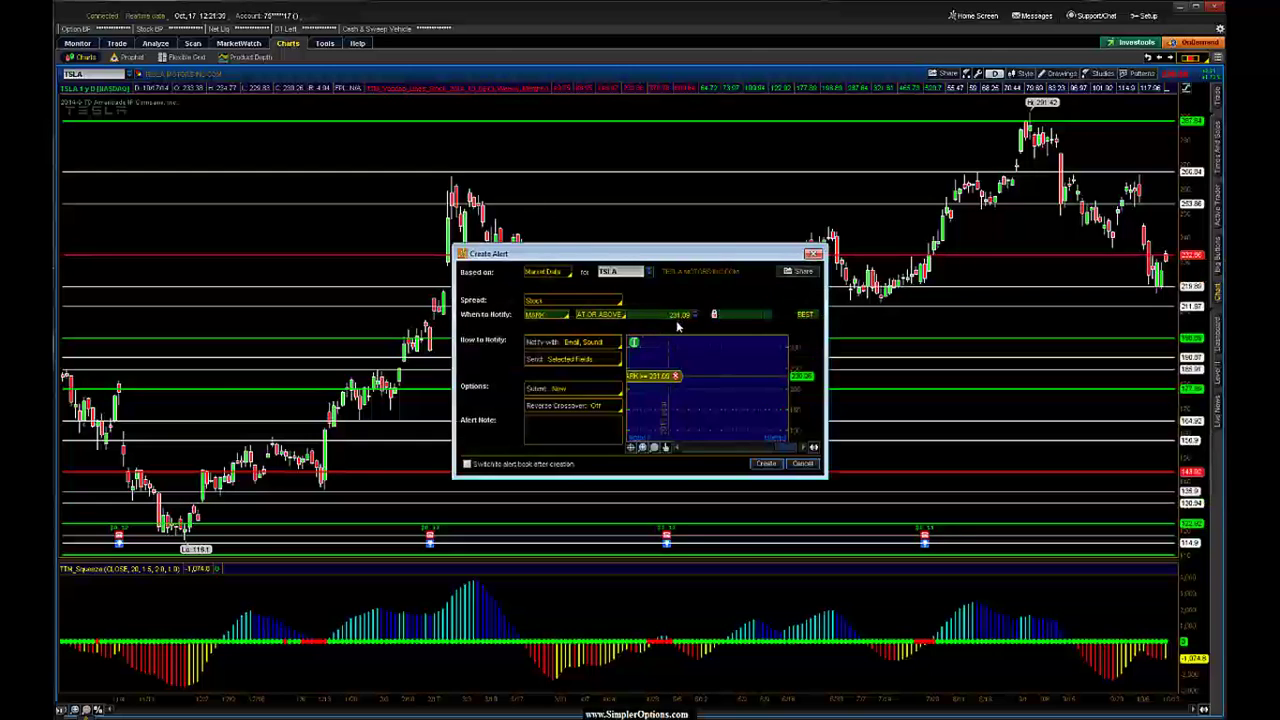
click(710, 372)
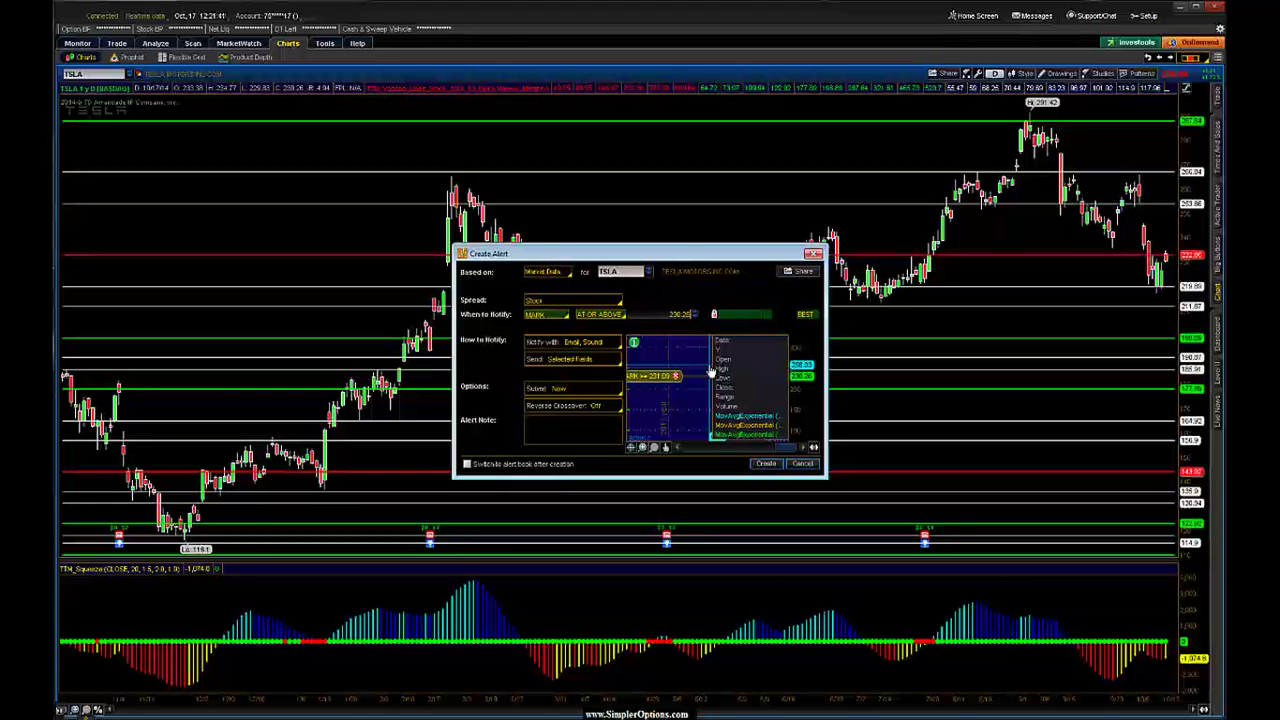
click(548, 332)
click(606, 316)
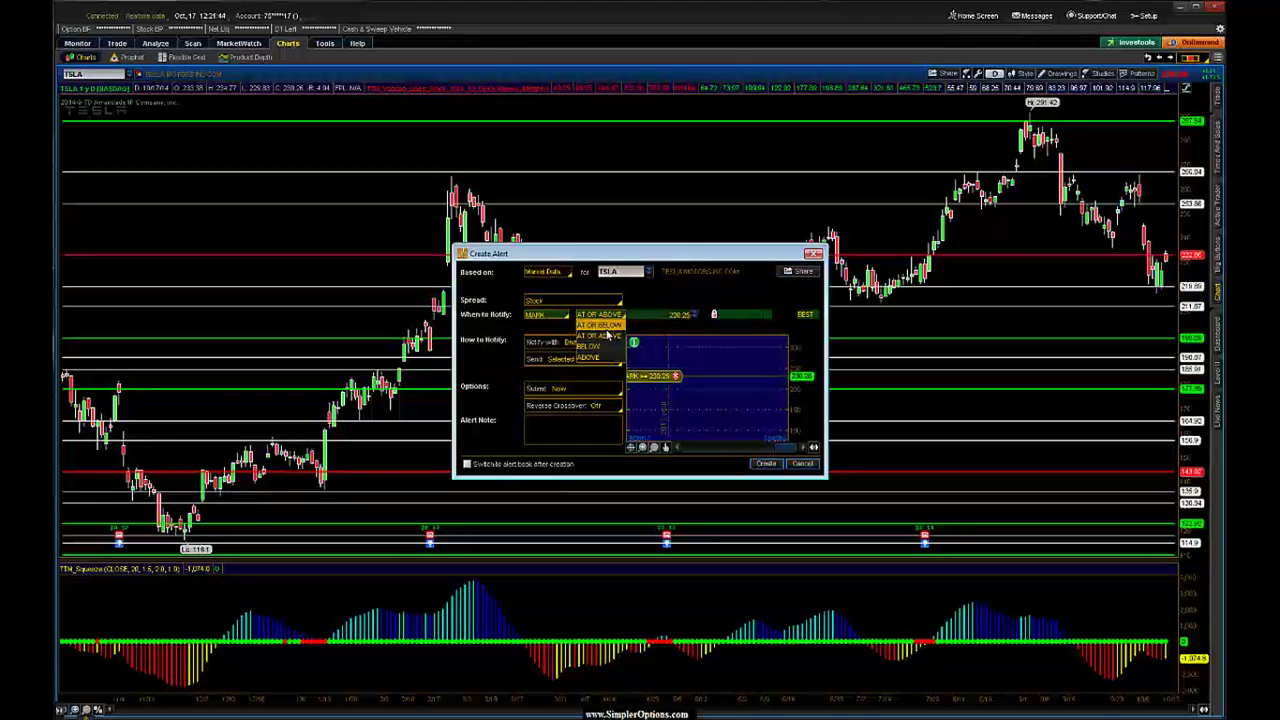
click(606, 334)
click(765, 464)
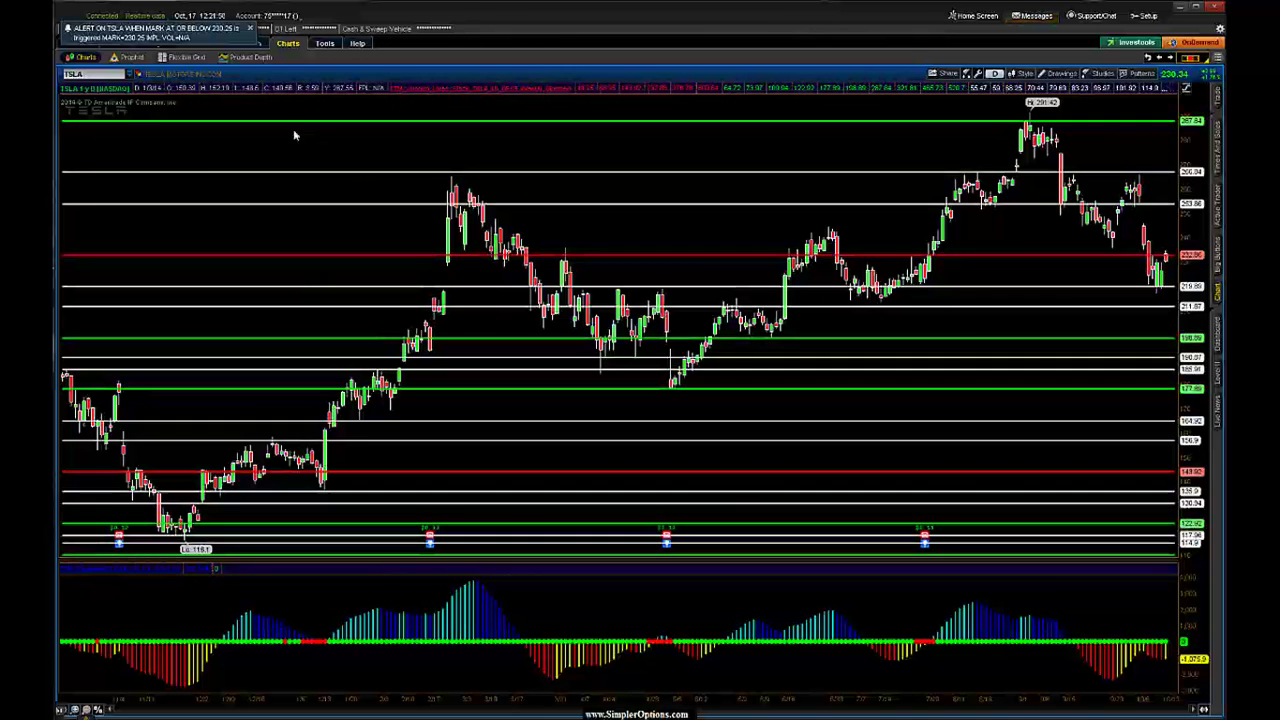
Bring the Gmail window with the ALERT ON TSLA e-mail into view over the chart
drag(263, 145, 194, 50)
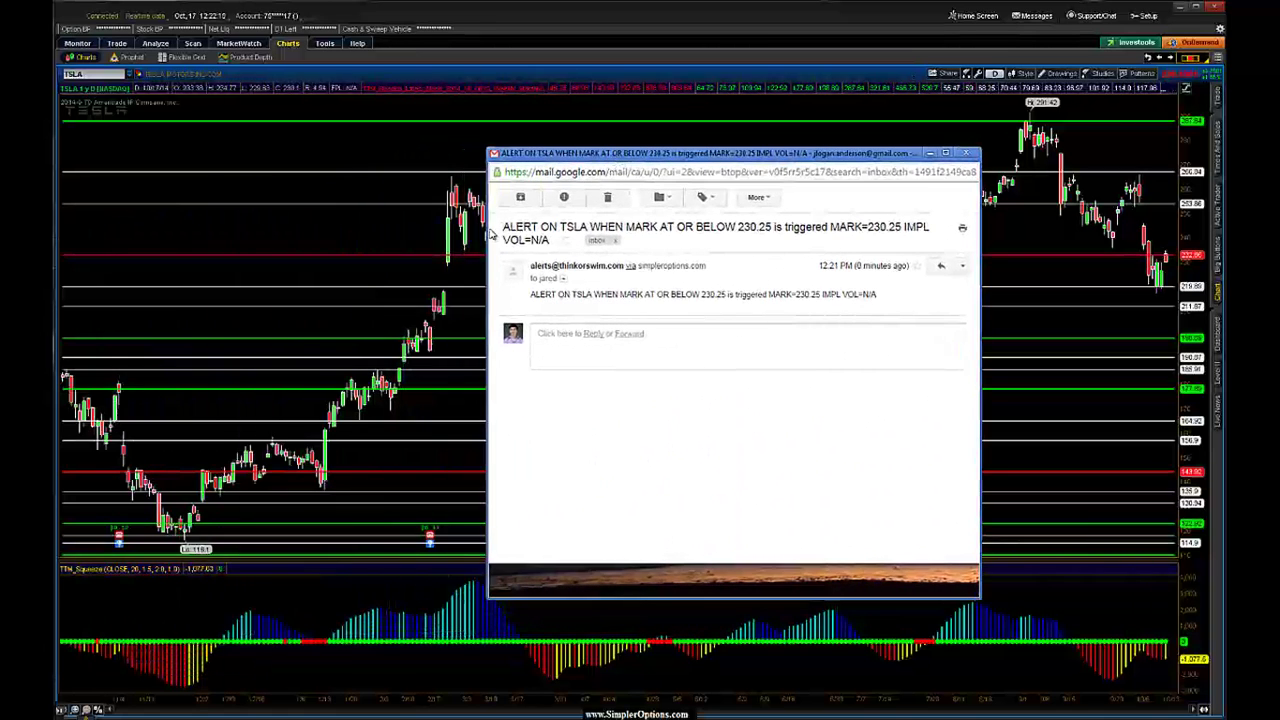
Highlight the alert wording in the e-mail subject, then close the Gmail window
drag(508, 226, 758, 230)
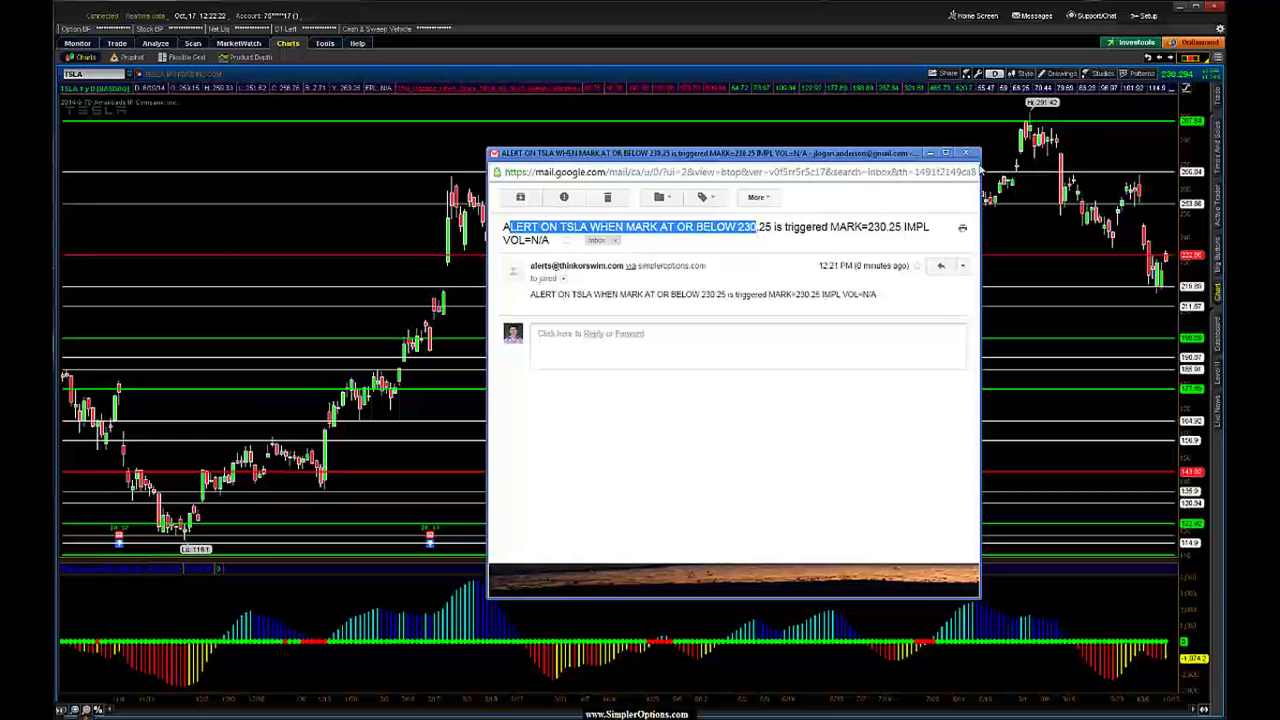
click(966, 152)
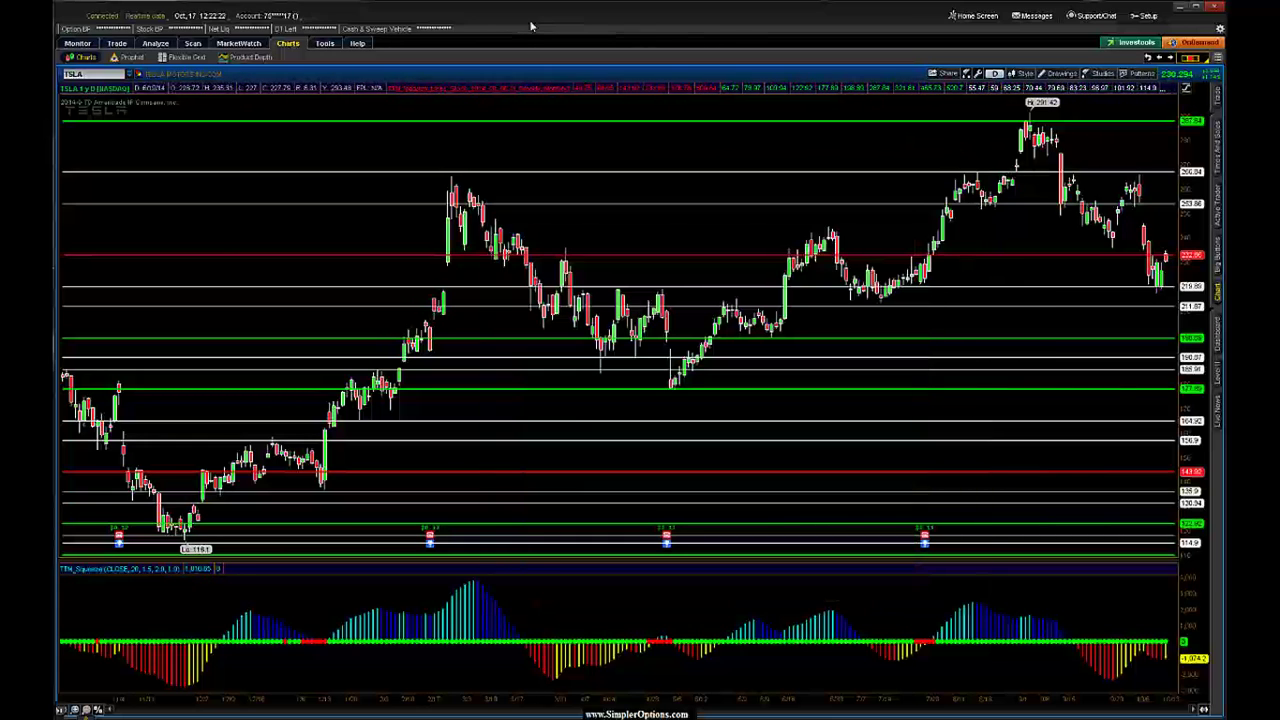